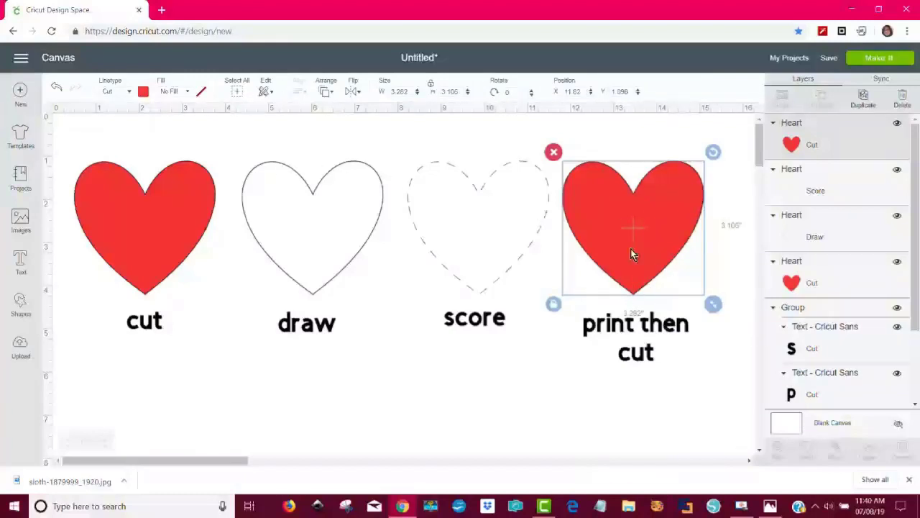
# Set the fill of the heart above the "print then cut" label to Print
pyautogui.click(187, 94)
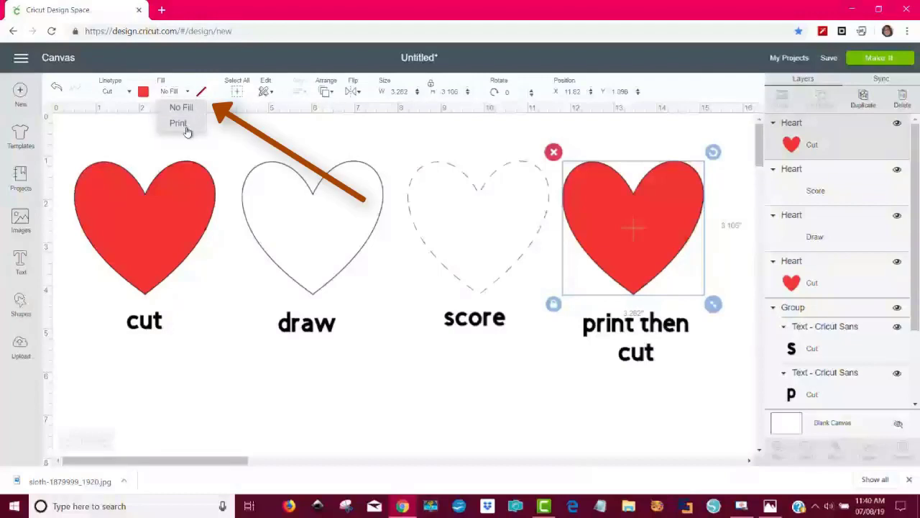
pyautogui.click(178, 123)
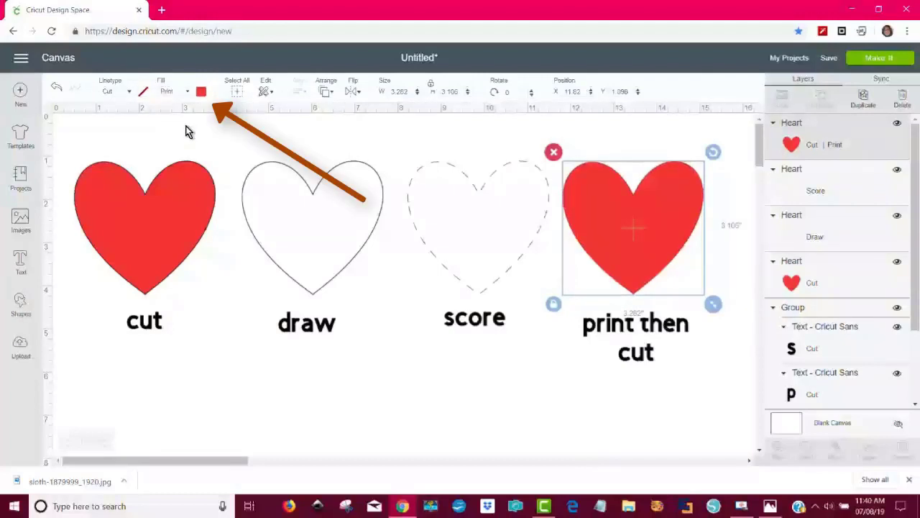
pyautogui.click(655, 446)
pyautogui.click(640, 264)
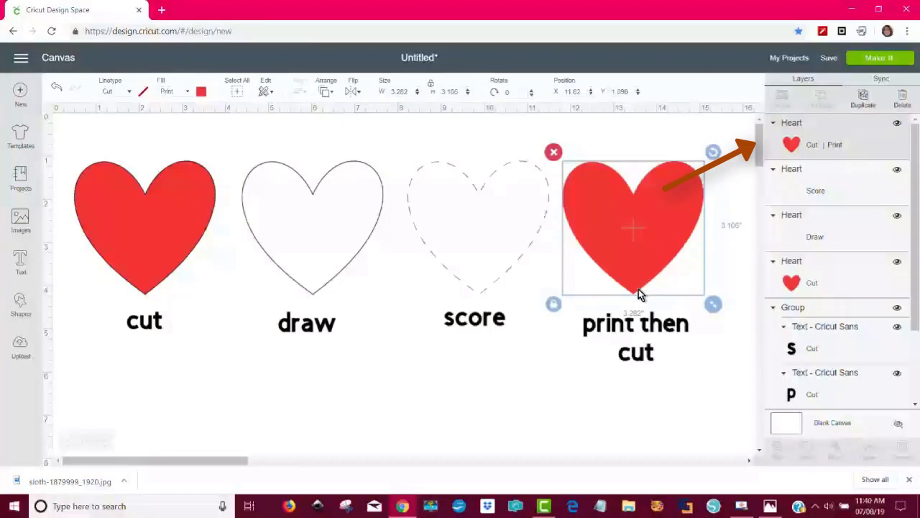
# Preview the project's mats, checking the Score/Draw mat and the red Cut mat, and return to the canvas
pyautogui.click(876, 61)
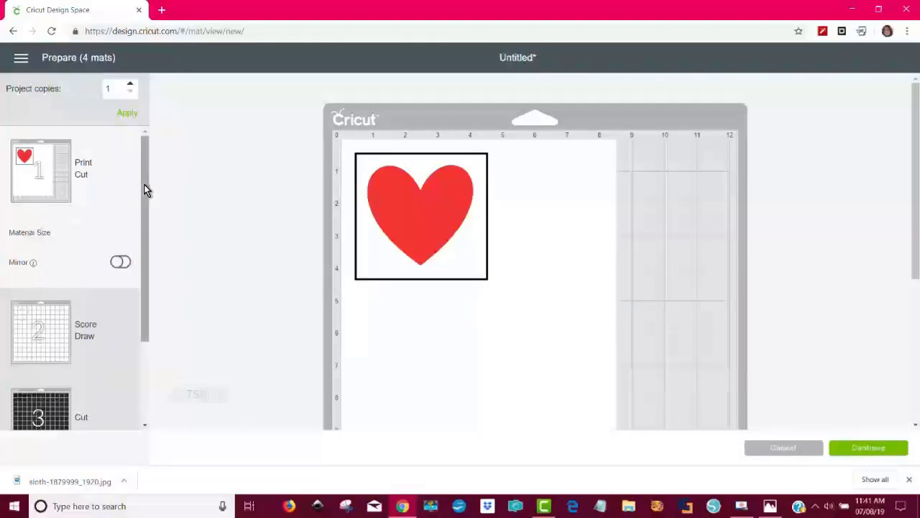
pyautogui.moveTo(144, 184); pyautogui.dragTo(121, 249)
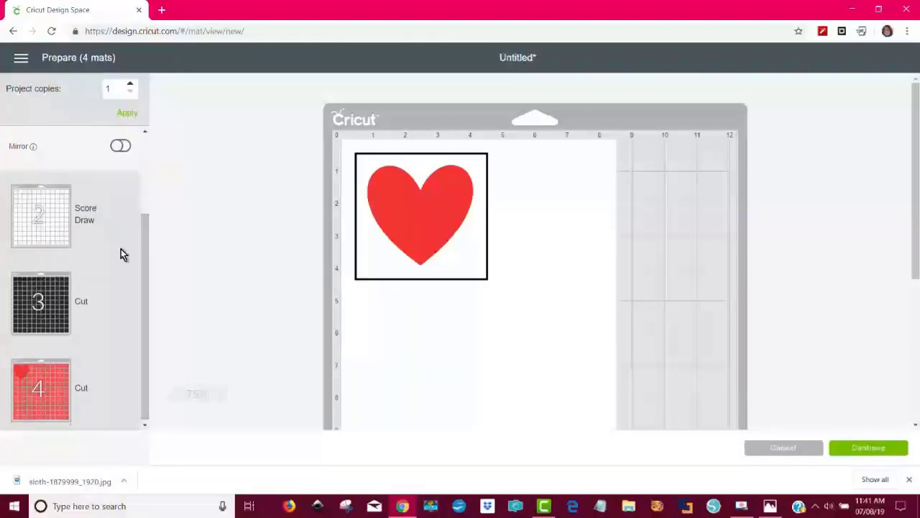
pyautogui.click(48, 223)
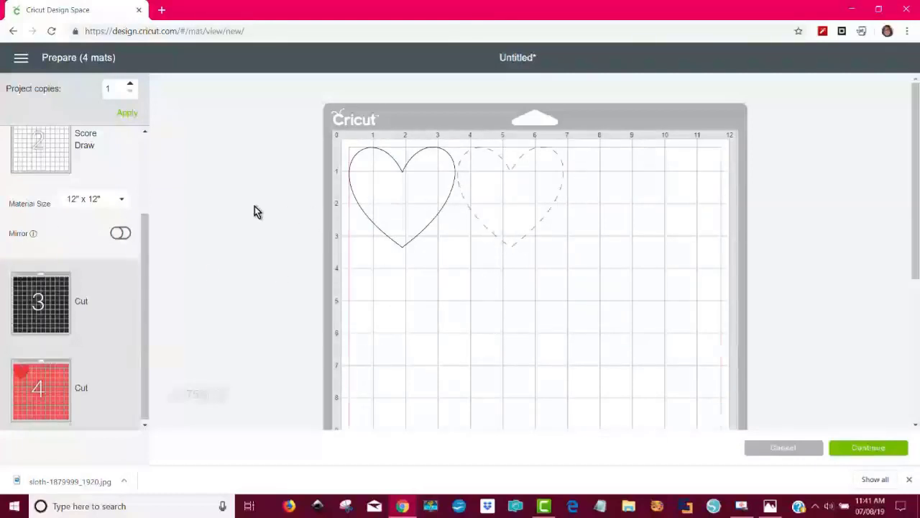
pyautogui.moveTo(144, 246); pyautogui.dragTo(148, 224)
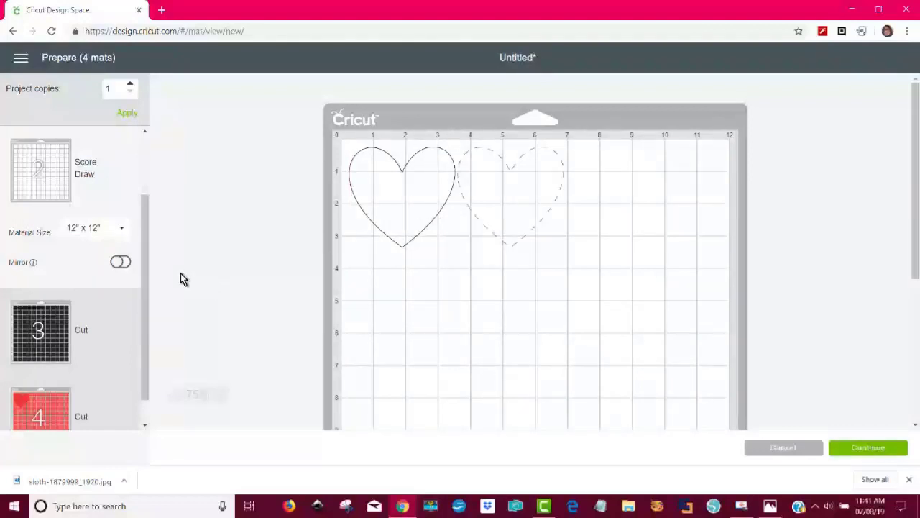
pyautogui.scroll(-2, 146, 241)
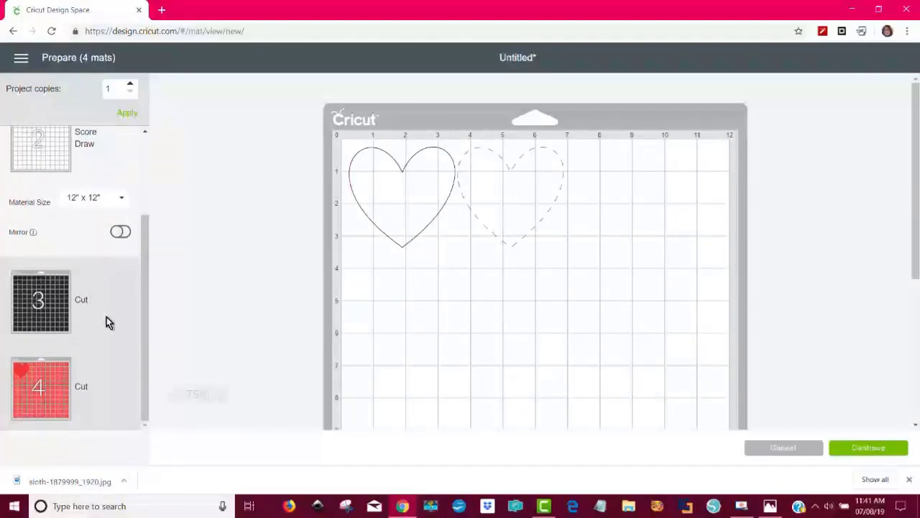
pyautogui.click(52, 380)
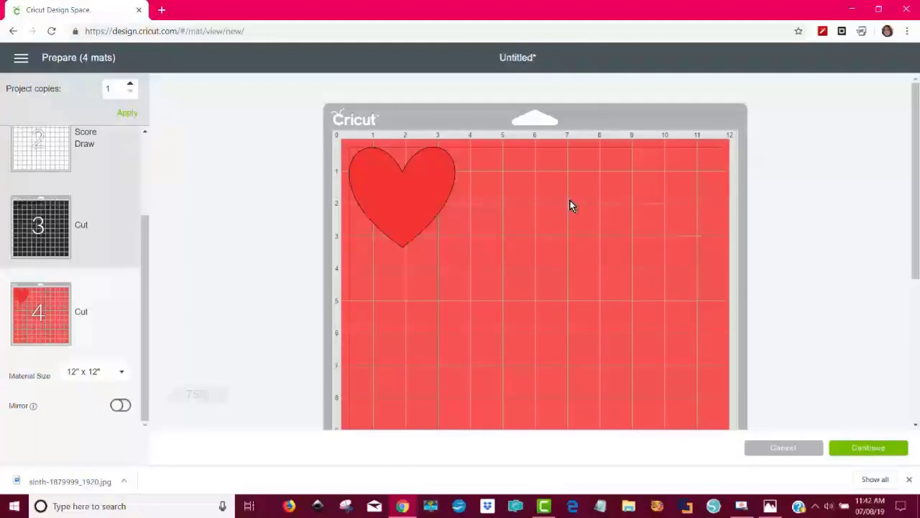
pyautogui.click(799, 449)
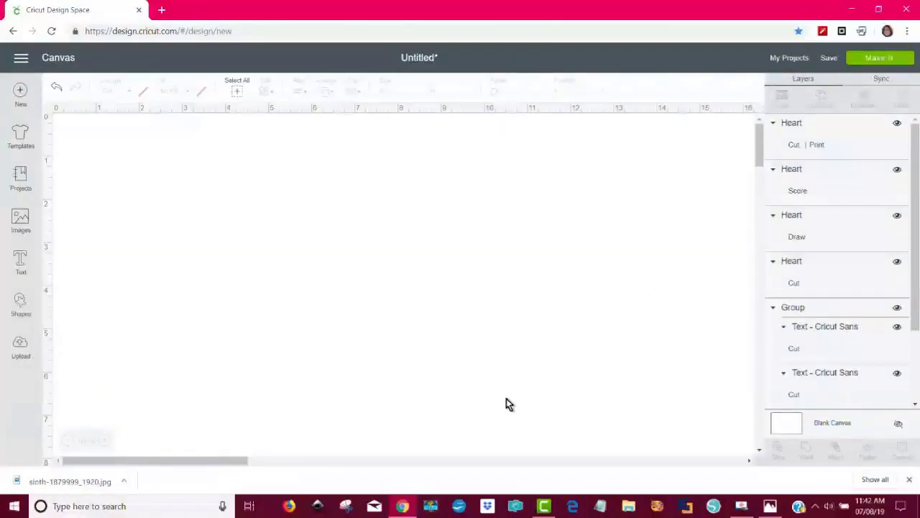
# Try to fill the print-then-cut heart with the blue pattern of white stars
pyautogui.click(642, 247)
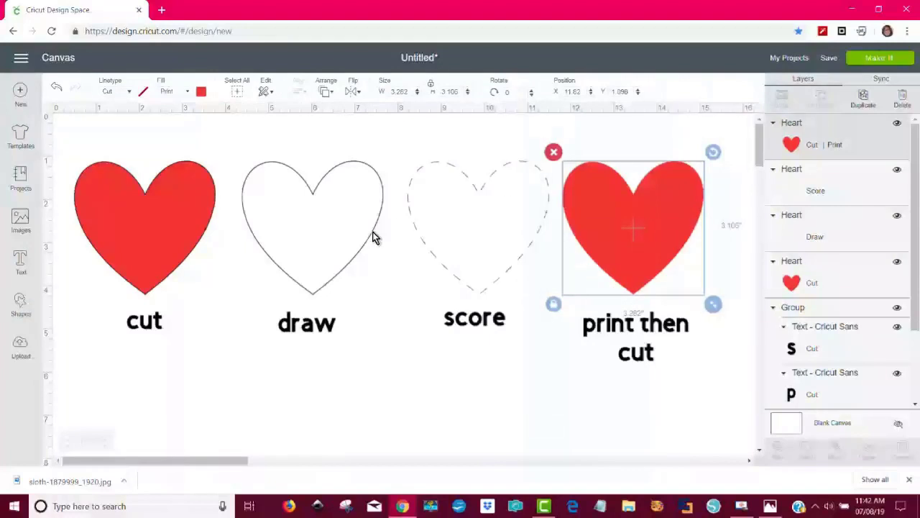
pyautogui.click(203, 94)
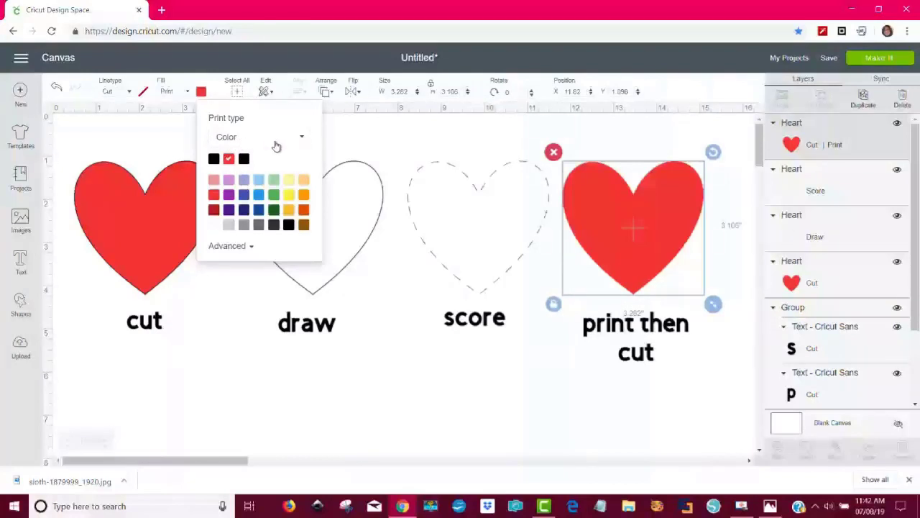
pyautogui.click(304, 141)
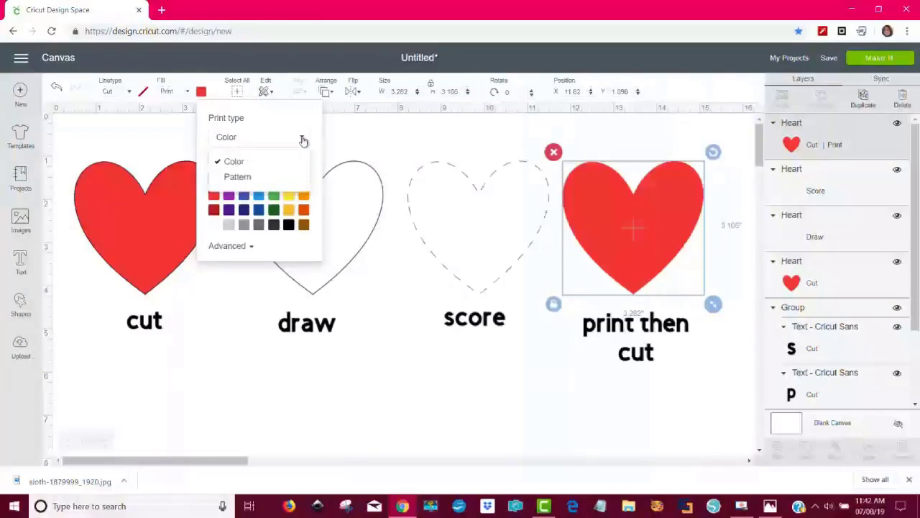
pyautogui.click(236, 177)
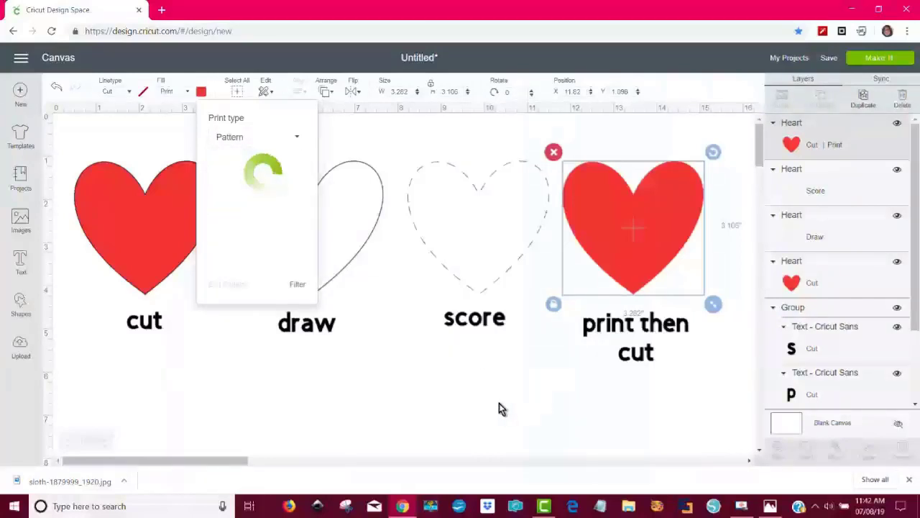
pyautogui.moveTo(314, 168); pyautogui.dragTo(308, 185)
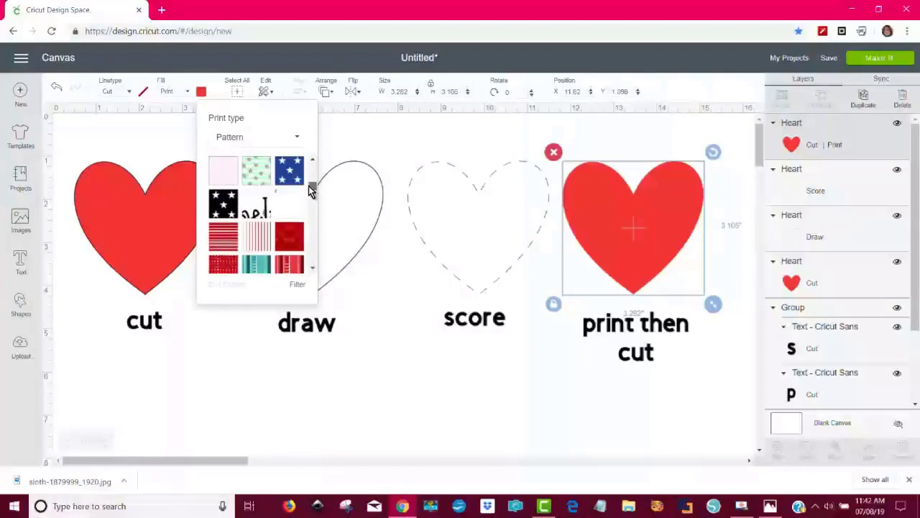
pyautogui.click(291, 174)
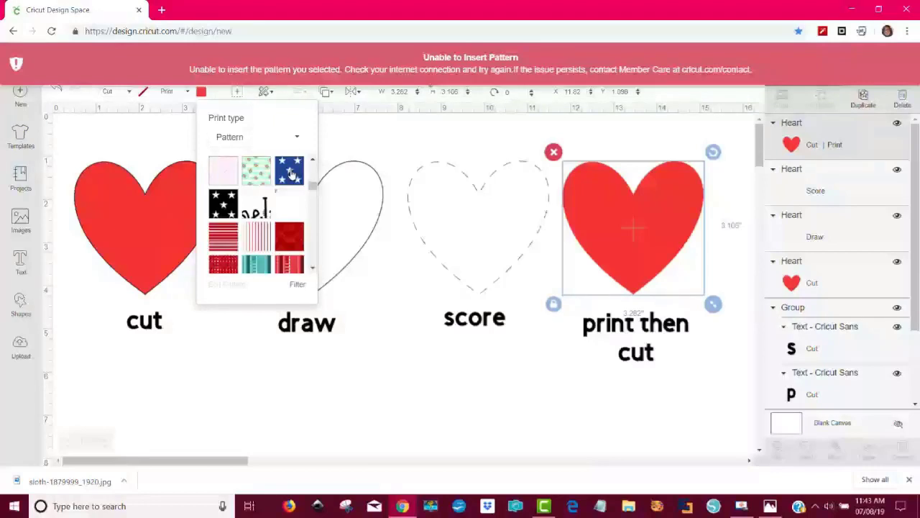
pyautogui.click(282, 384)
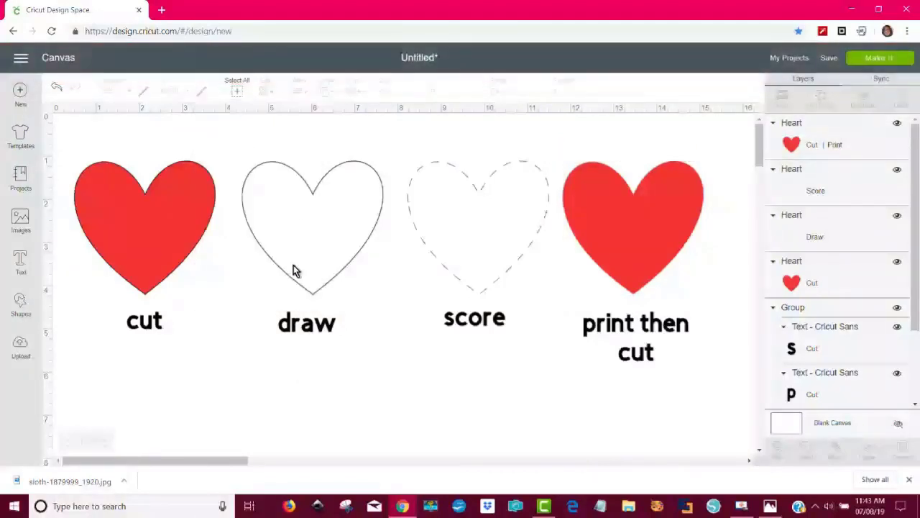
# Try the blue star pattern again on the print-then-cut heart, followed by the black star pattern
pyautogui.click(611, 225)
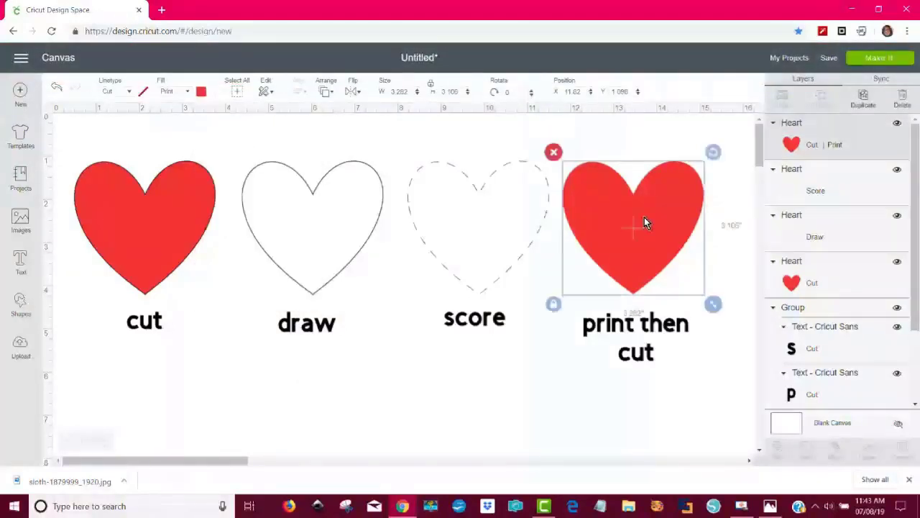
pyautogui.click(202, 92)
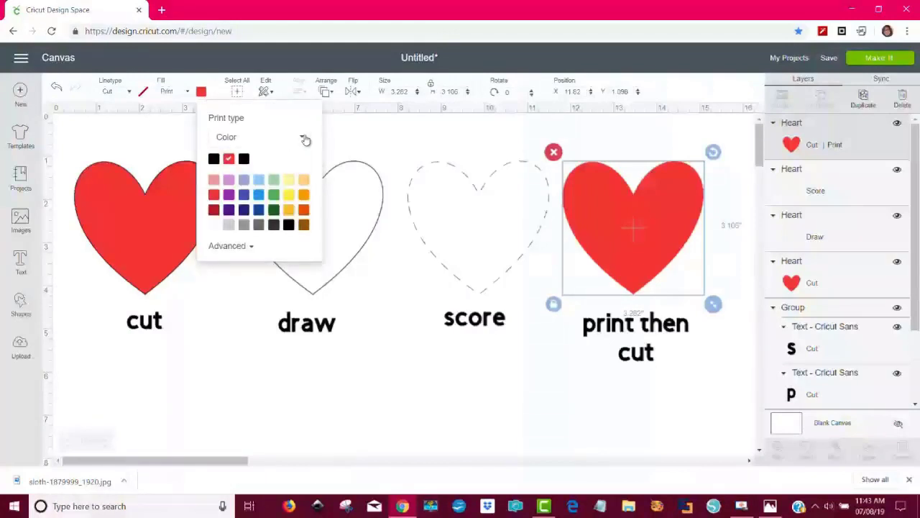
pyautogui.click(295, 138)
pyautogui.click(267, 180)
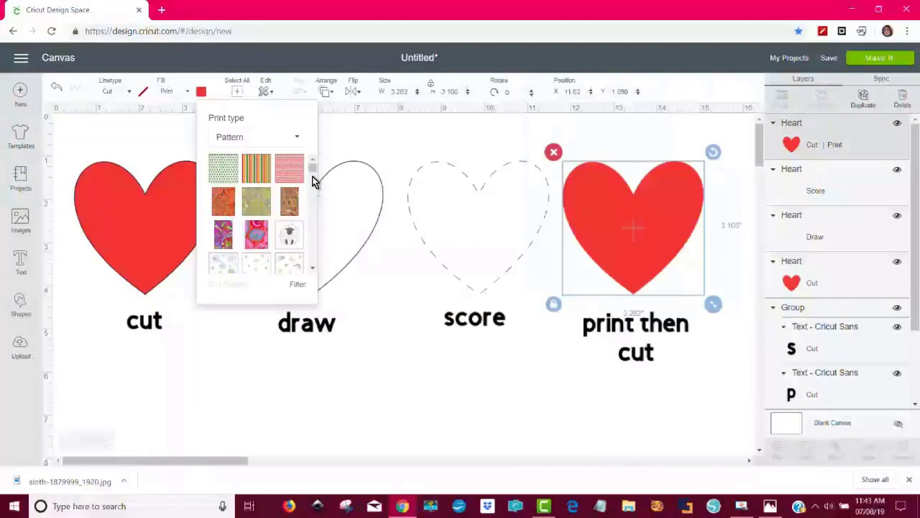
pyautogui.moveTo(312, 177); pyautogui.dragTo(310, 187)
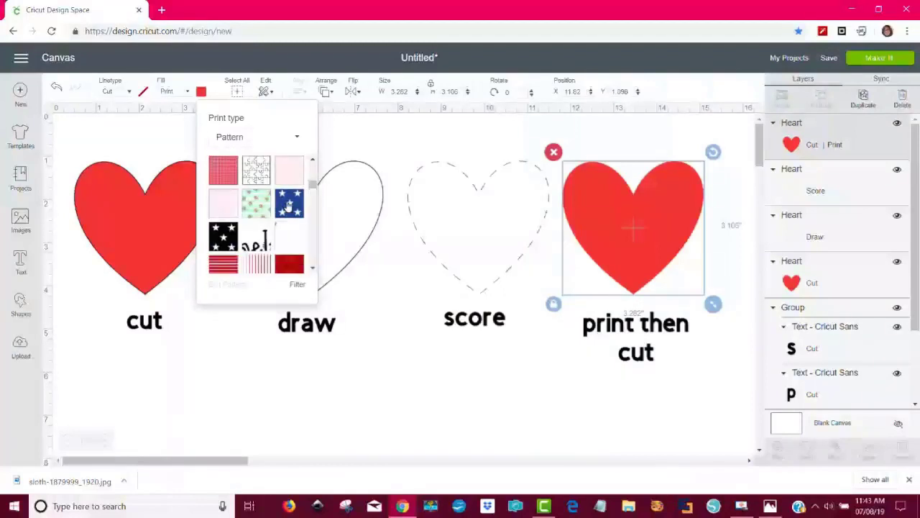
pyautogui.click(288, 206)
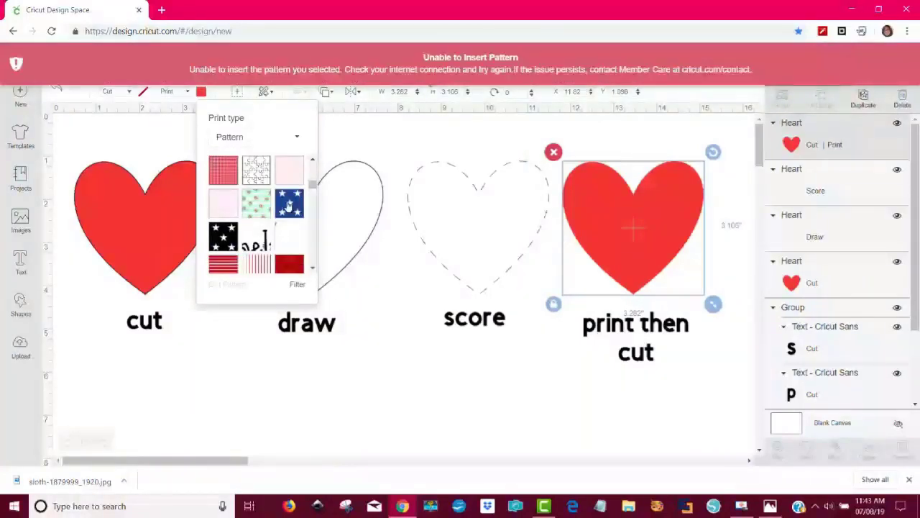
pyautogui.click(226, 242)
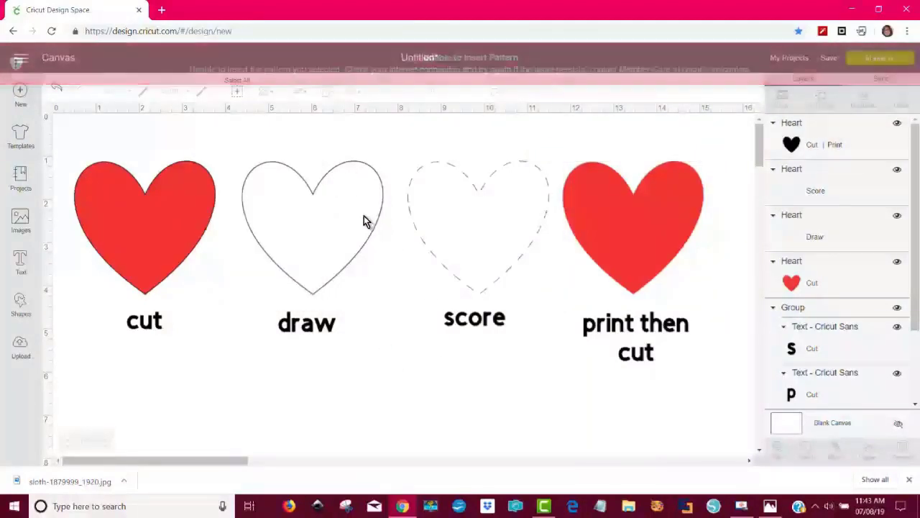
# Fill the print-then-cut heart with the summer picture collage pattern, then switch it to the small watermelon slice pattern
pyautogui.click(590, 224)
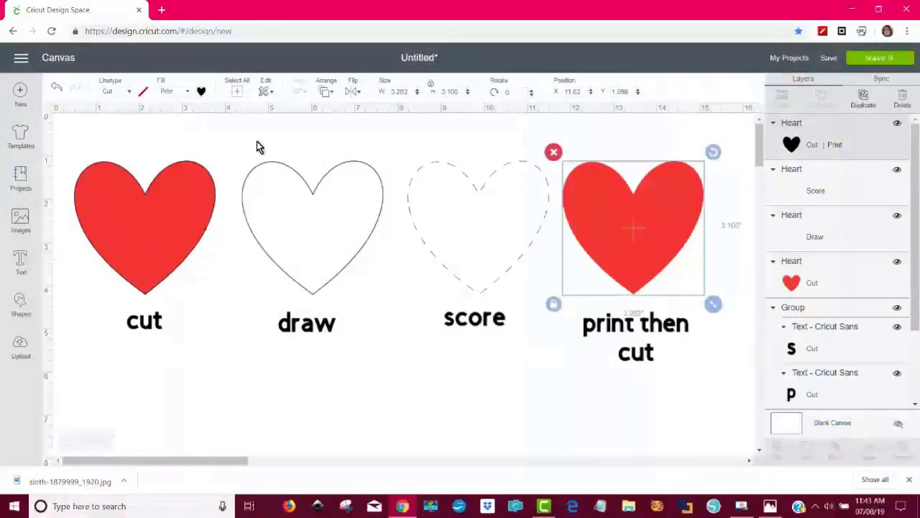
pyautogui.click(201, 92)
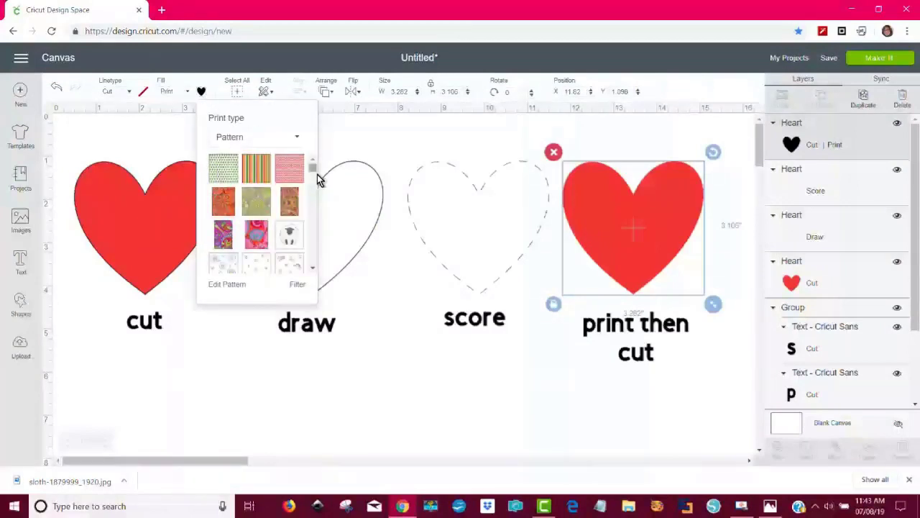
pyautogui.moveTo(312, 168); pyautogui.dragTo(315, 213)
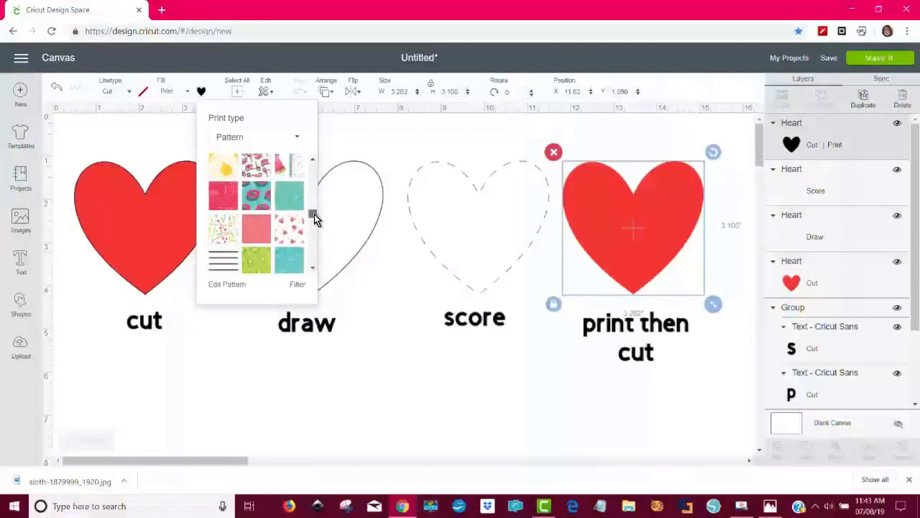
pyautogui.click(286, 163)
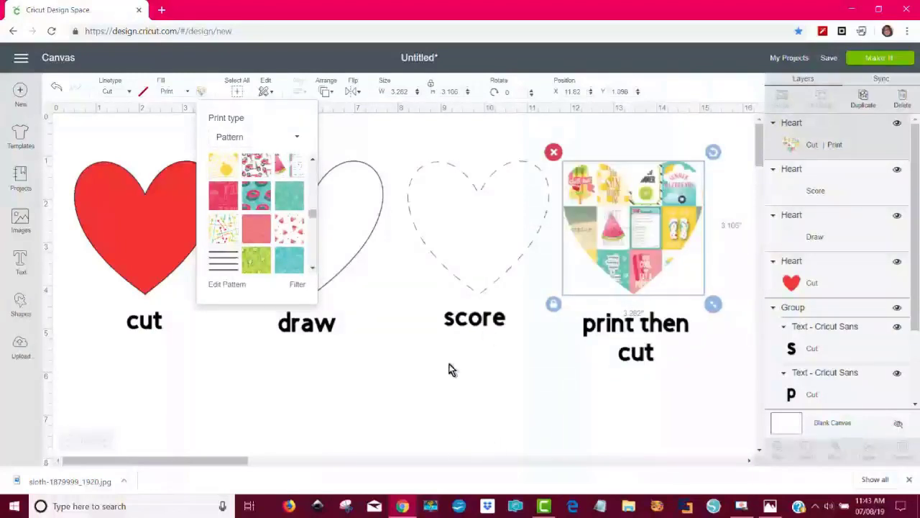
pyautogui.click(293, 236)
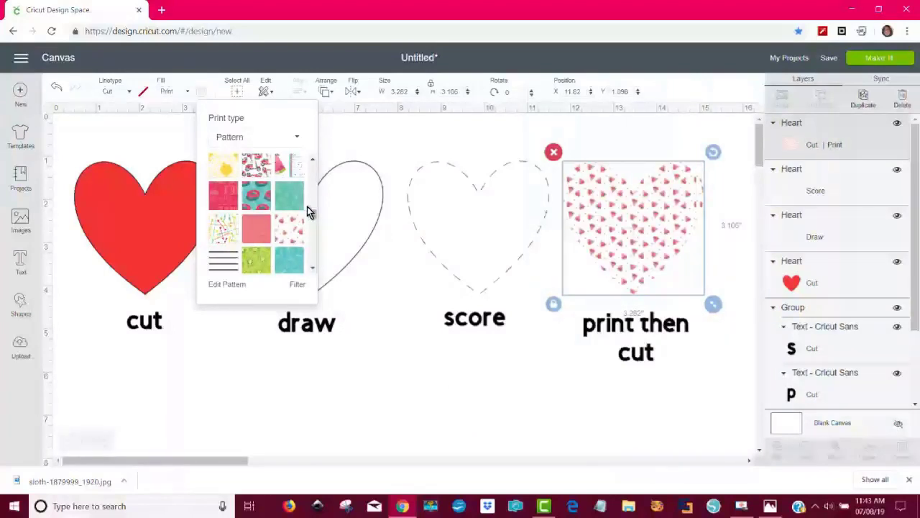
# Retry the blue star pattern, then fill the print-then-cut heart with the "Adventure" collage pattern showing a camper and a bird
pyautogui.scroll(5, 313, 203)
pyautogui.moveTo(312, 201); pyautogui.dragTo(312, 183)
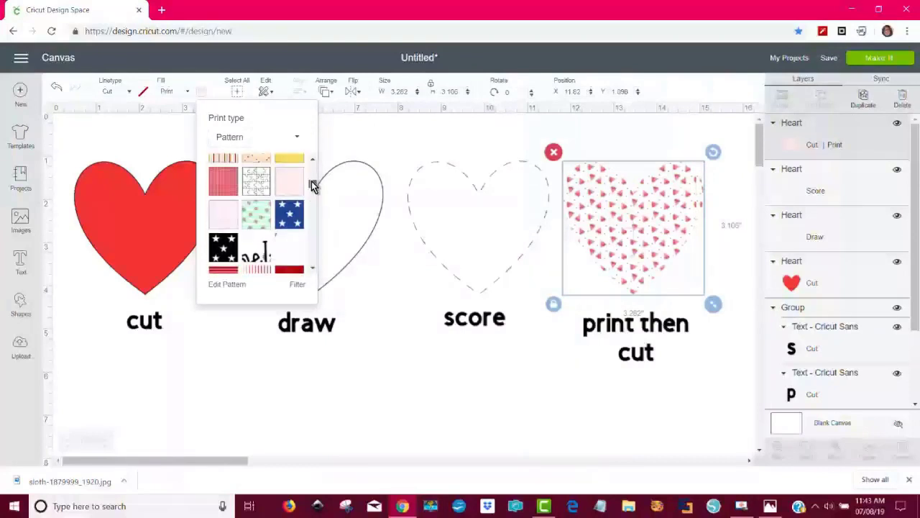
pyautogui.click(292, 216)
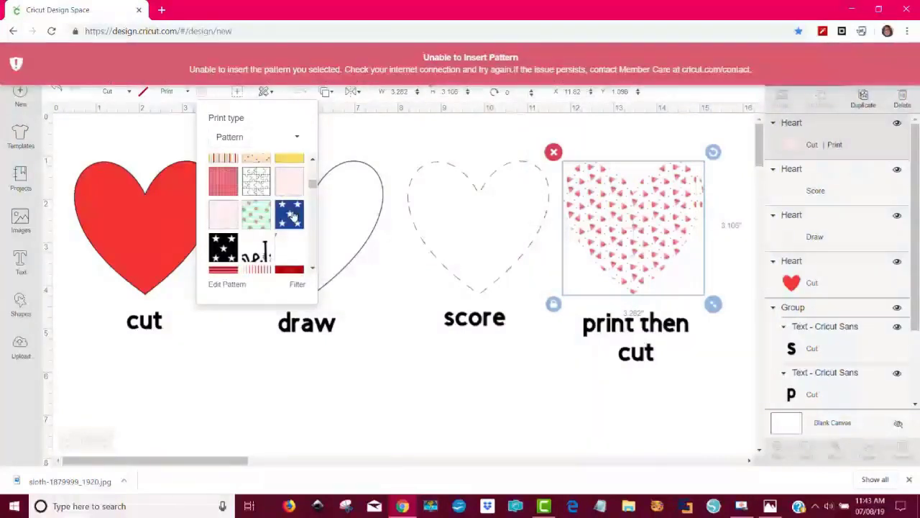
pyautogui.moveTo(310, 184); pyautogui.dragTo(310, 228)
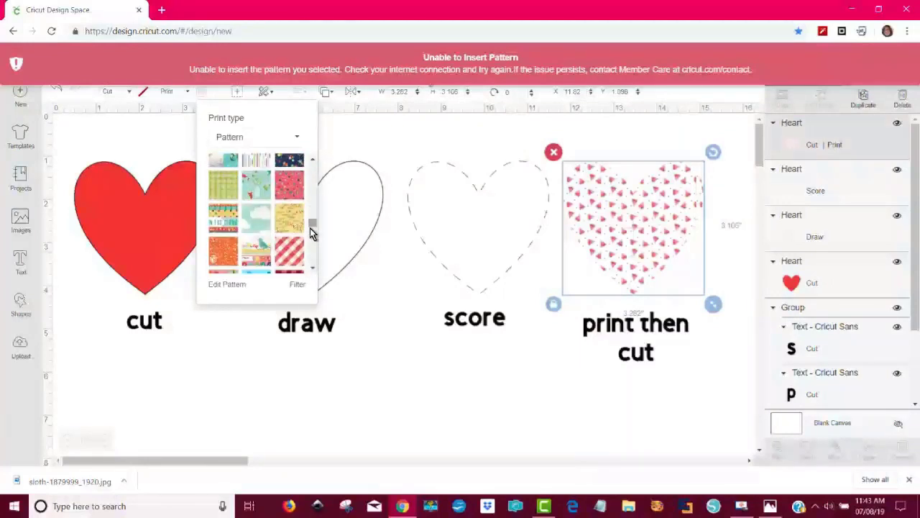
pyautogui.click(257, 258)
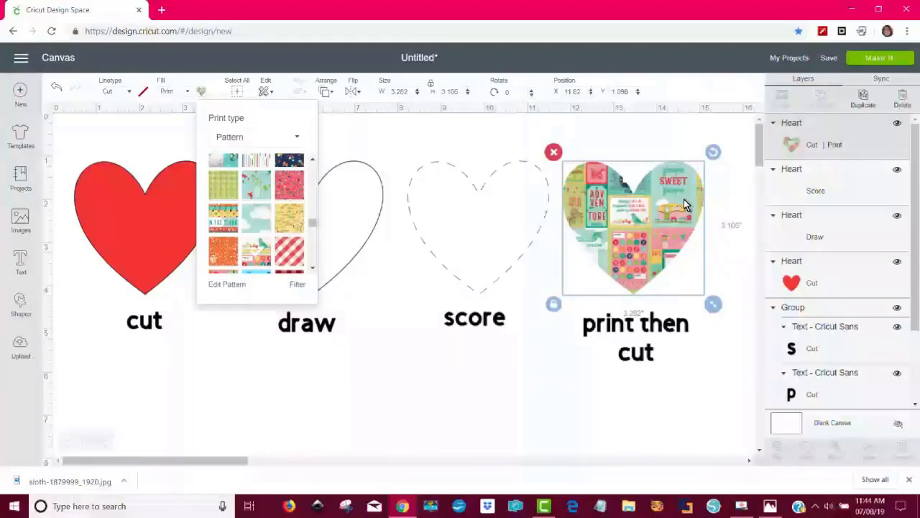
# Preview the Print/Cut mat with the patterned heart and return to the canvas
pyautogui.click(869, 60)
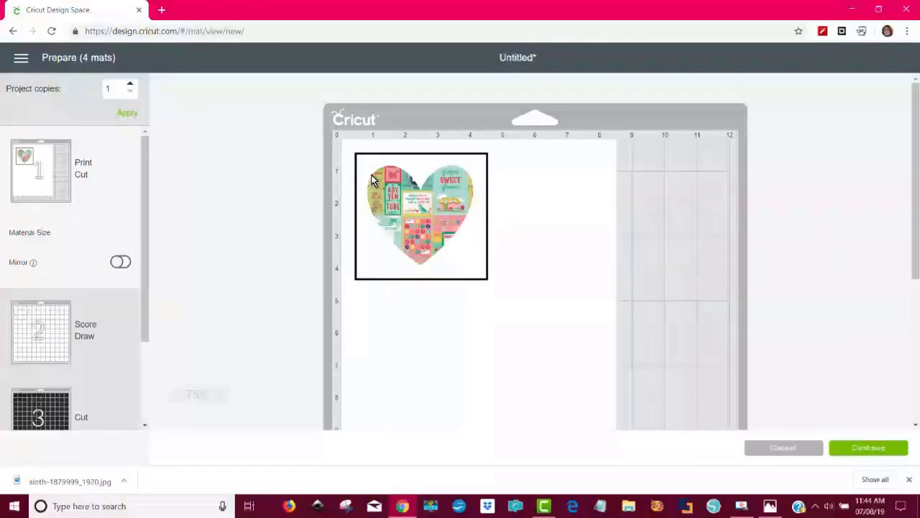
pyautogui.click(795, 450)
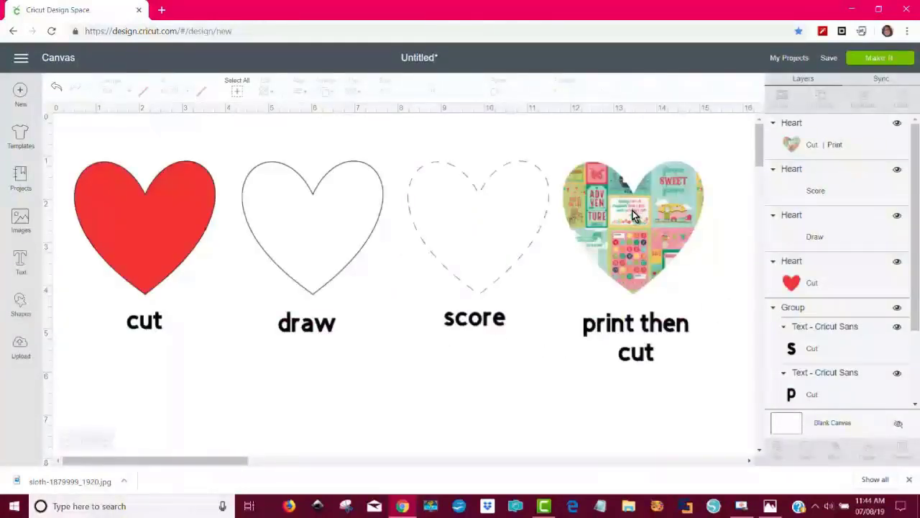
# Move the patterned heart slightly up and to the right, to about X 12.06, Y 0.93, and deselect it
pyautogui.moveTo(632, 215); pyautogui.dragTo(645, 207)
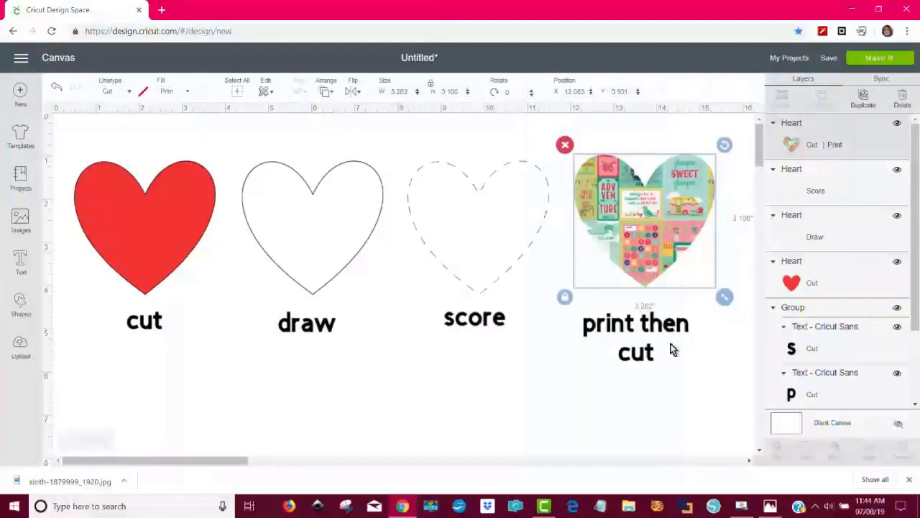
pyautogui.click(625, 407)
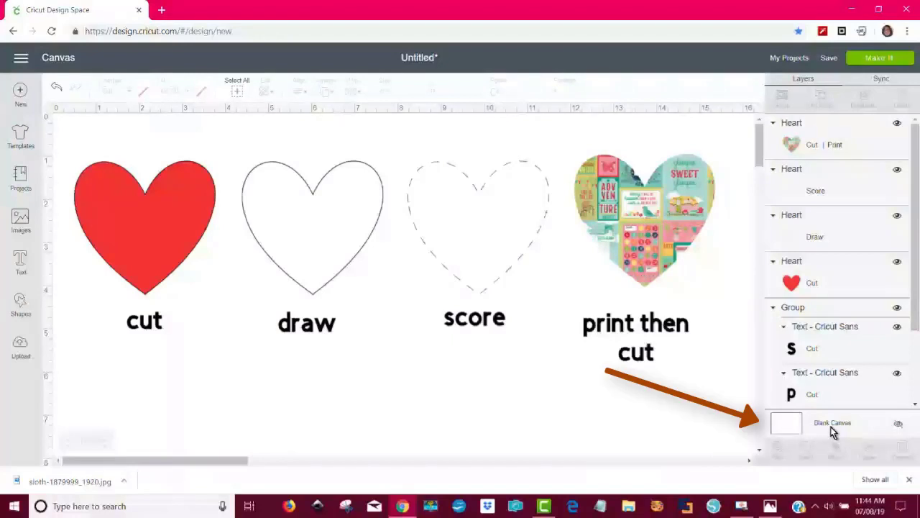
# Set the blank canvas background colour to medium gray
pyautogui.click(789, 427)
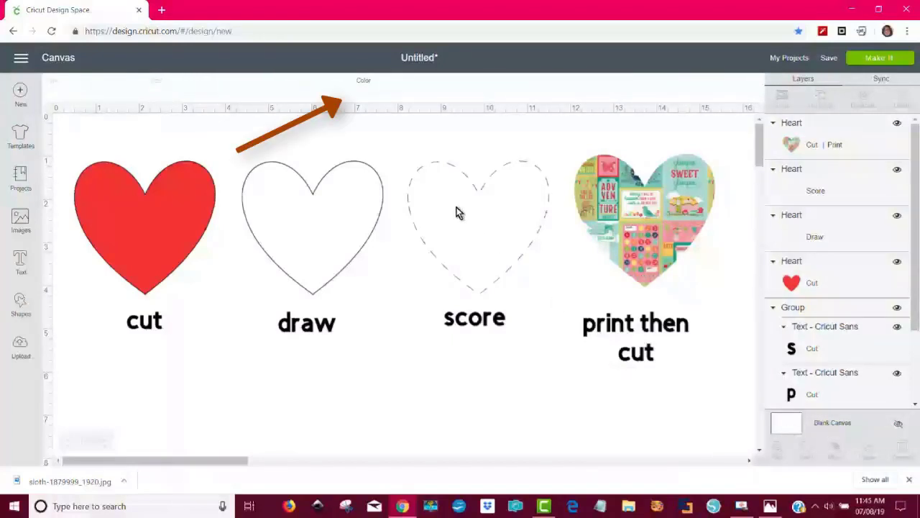
pyautogui.click(366, 95)
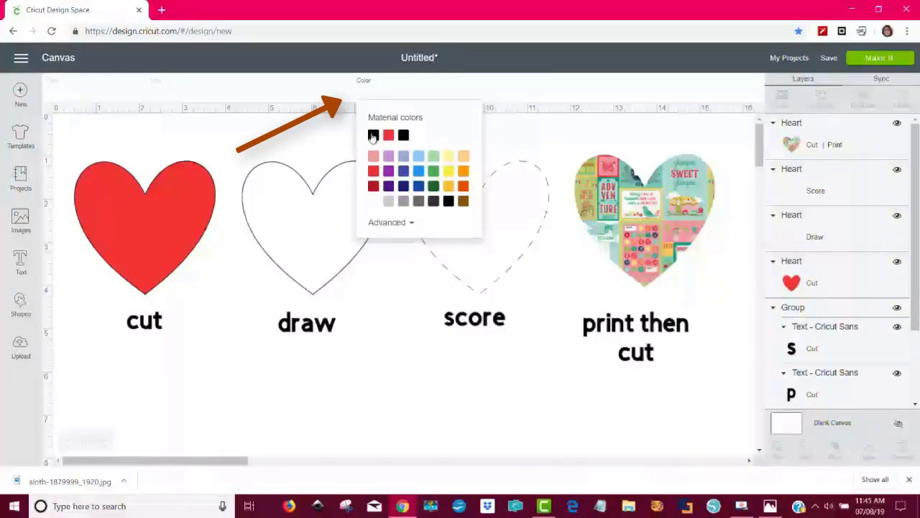
pyautogui.click(404, 202)
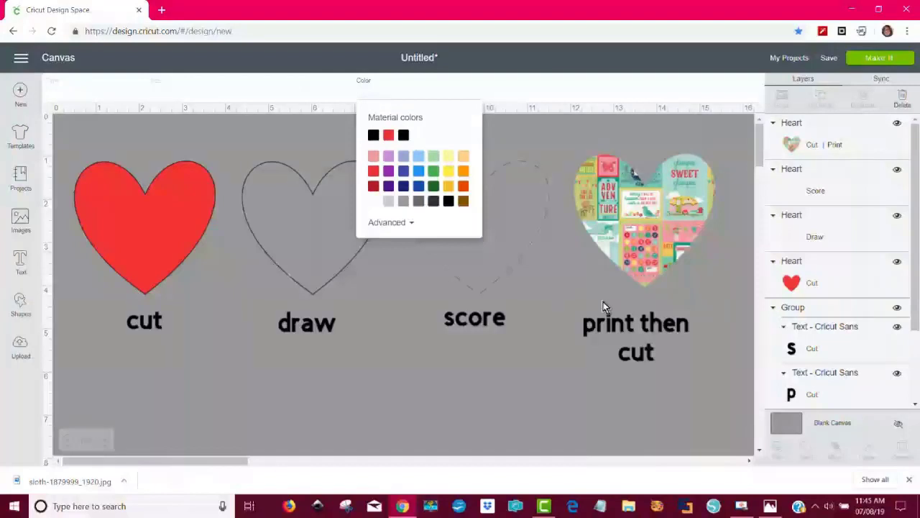
pyautogui.click(550, 415)
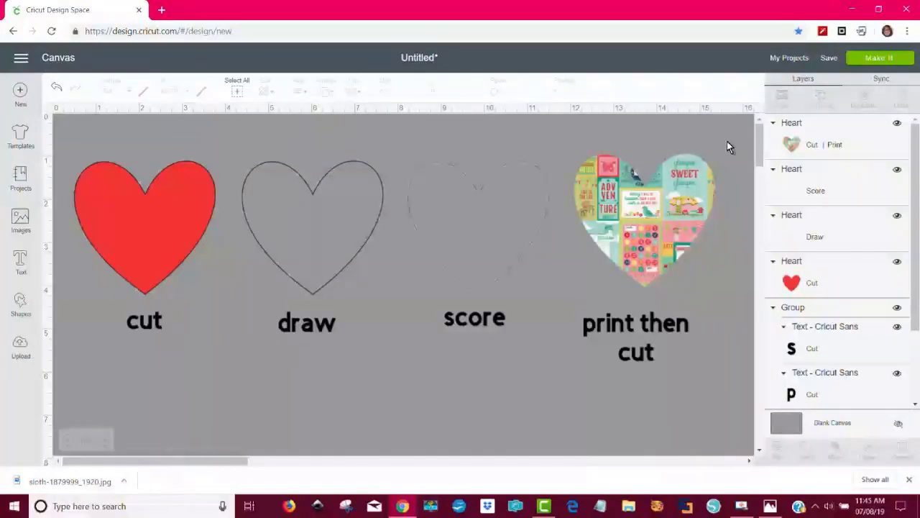